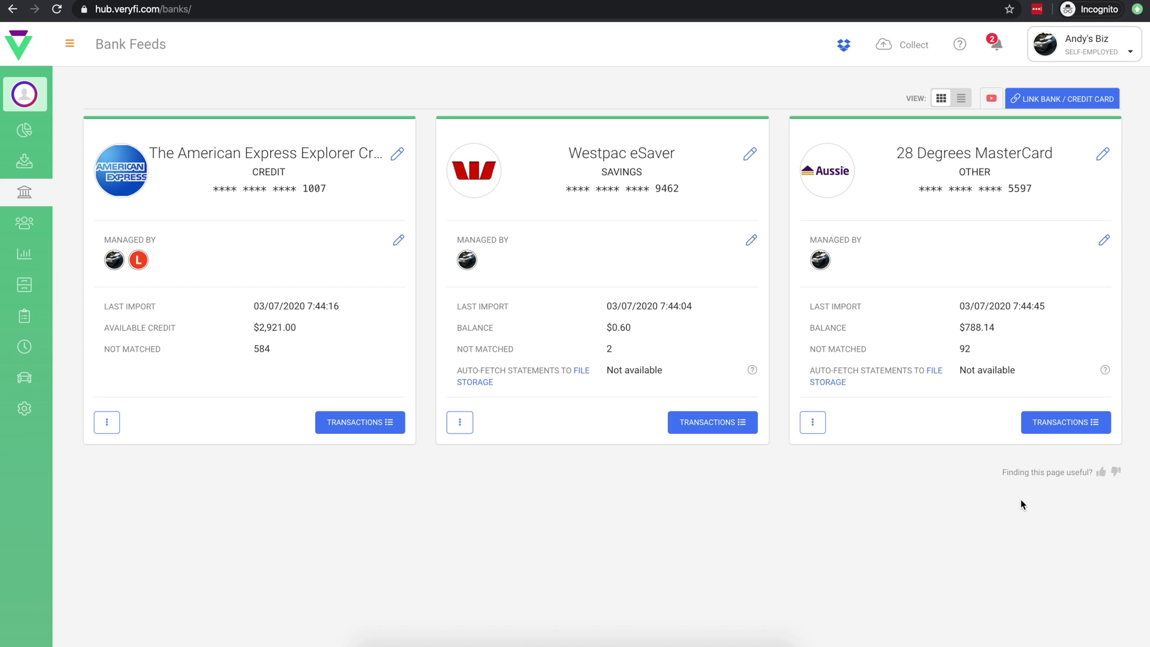
# - Open the 28 Degrees MasterCard transactions and preview the eWAY document suggested for the $242 charge
pyautogui.click(1074, 426)
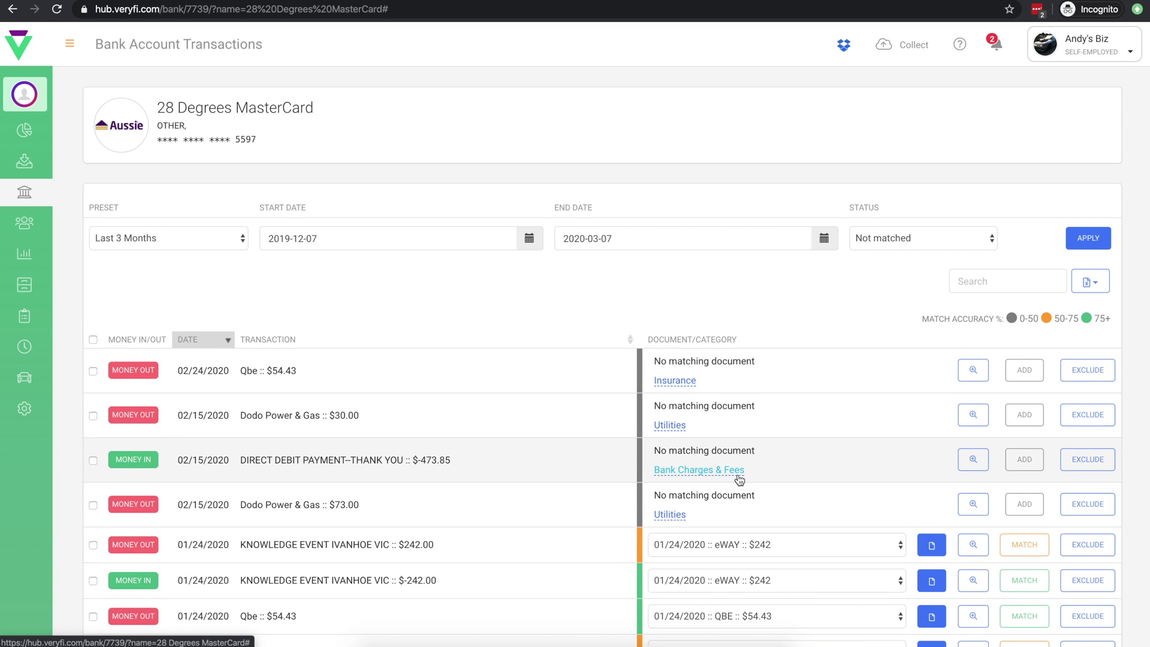
pyautogui.scroll(-3, 739, 473)
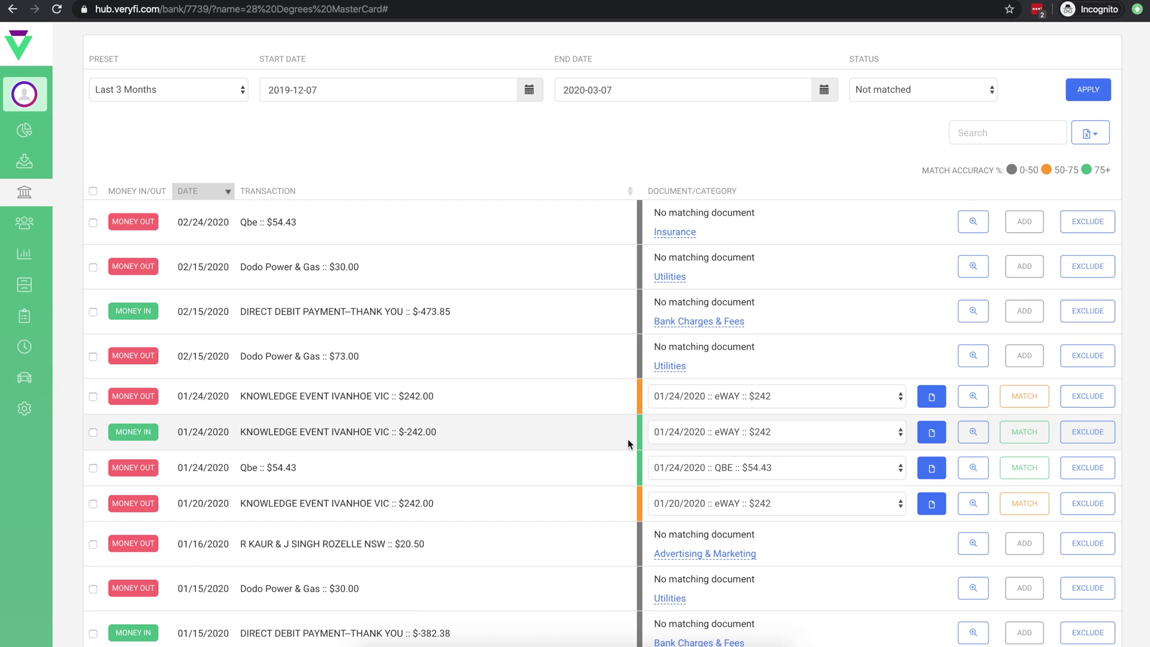
pyautogui.click(929, 398)
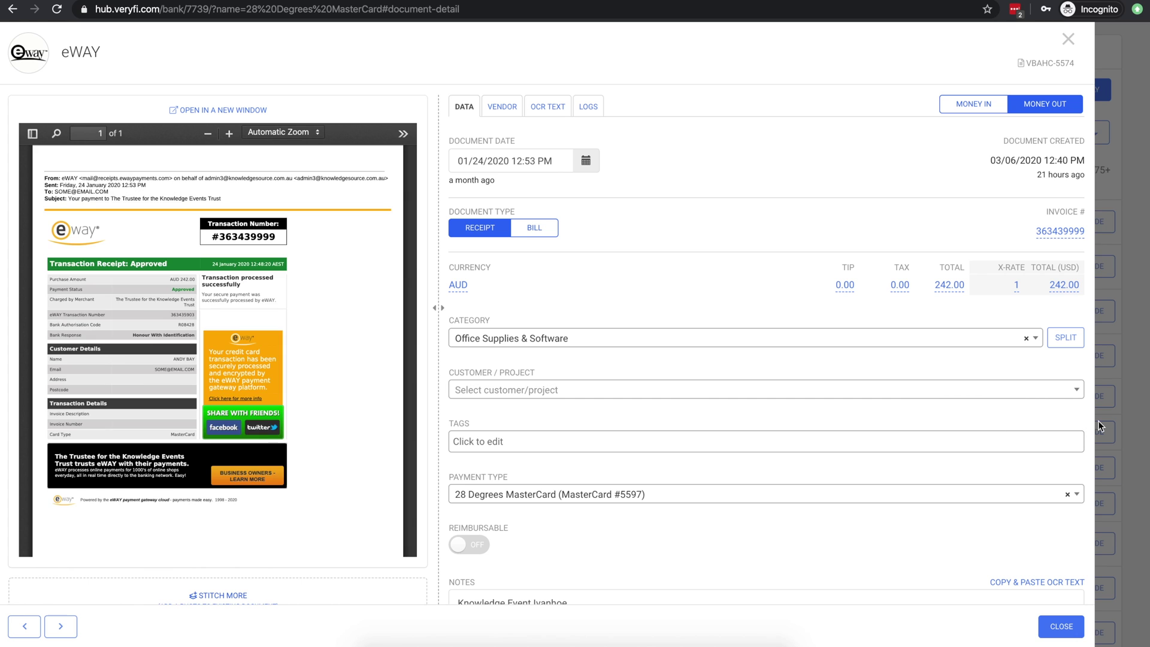
# - Match the $242.00 charge to the eWAY document and the $73.00 payment to the Dodo Utilities document
pyautogui.click(1125, 414)
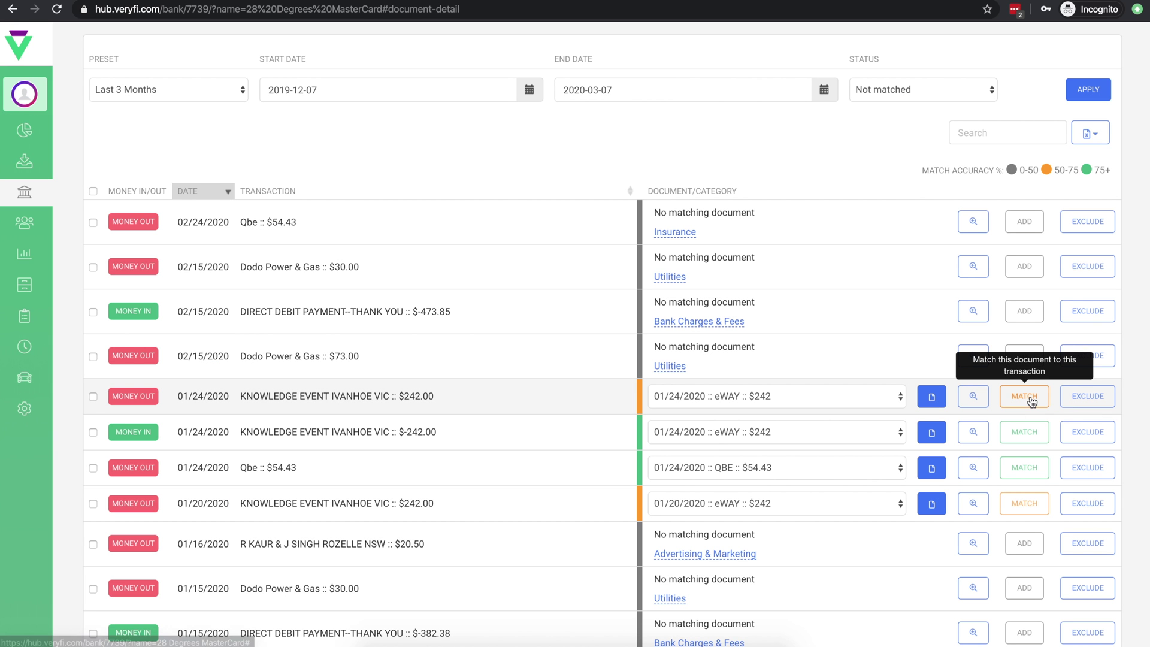
pyautogui.click(1031, 401)
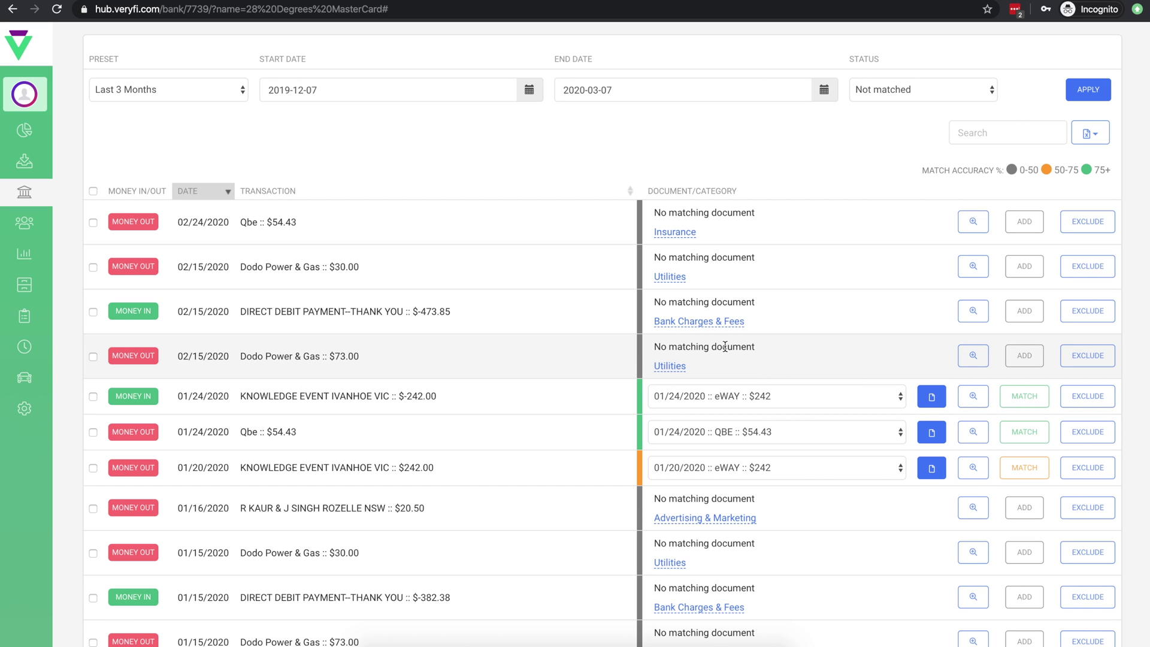
pyautogui.click(973, 355)
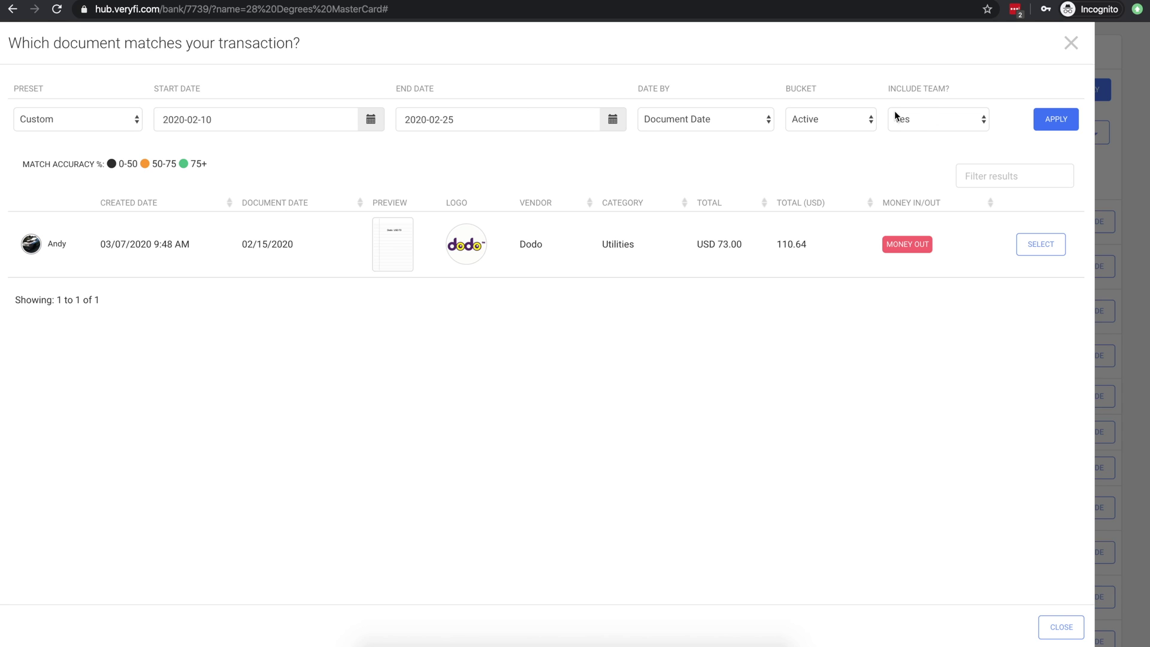
pyautogui.click(1028, 244)
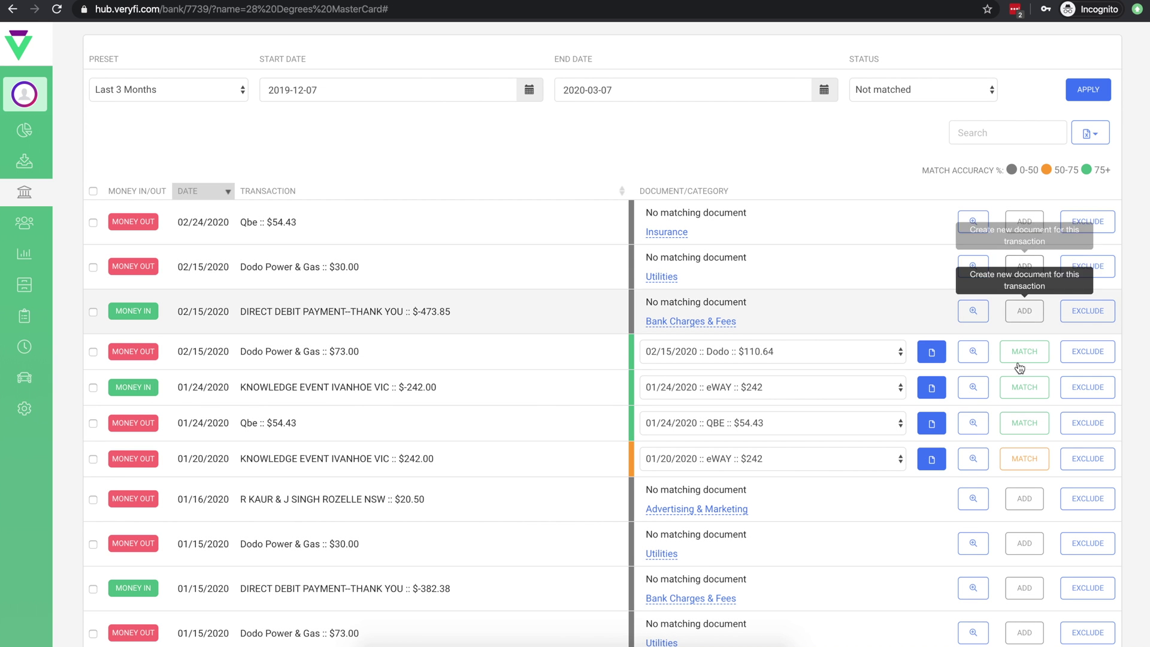
pyautogui.click(1025, 354)
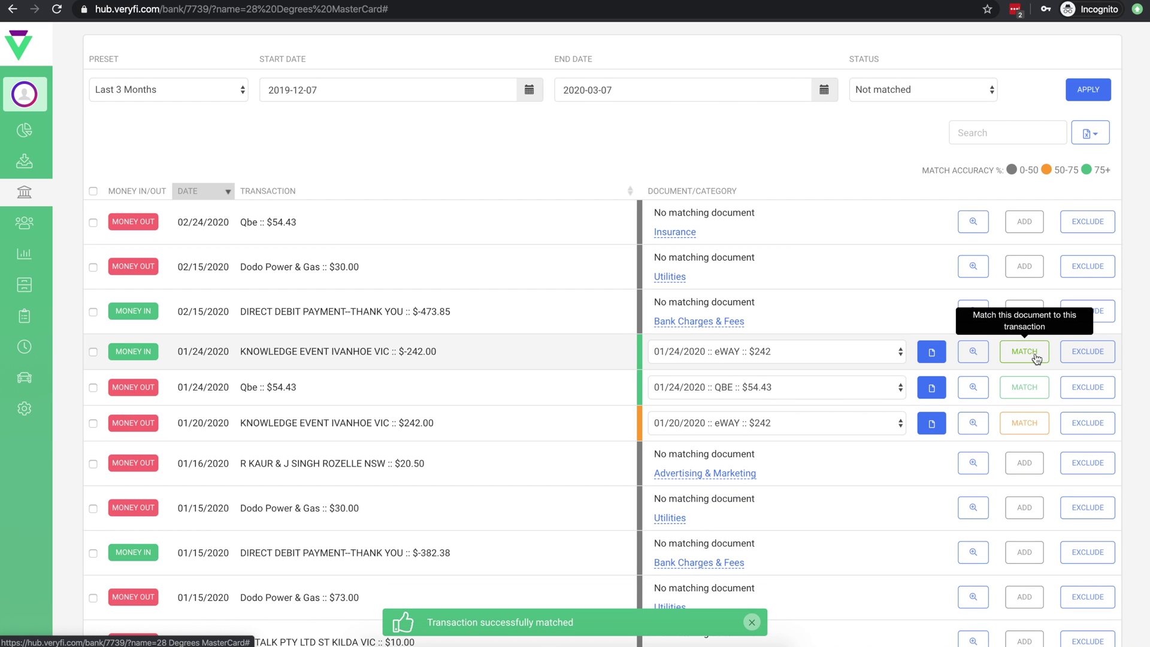
# - Add a document for the Dodo $30.00 charge with an auto-created vendor, then exclude the $-473.85 direct debit
pyautogui.scroll(-1, 1006, 324)
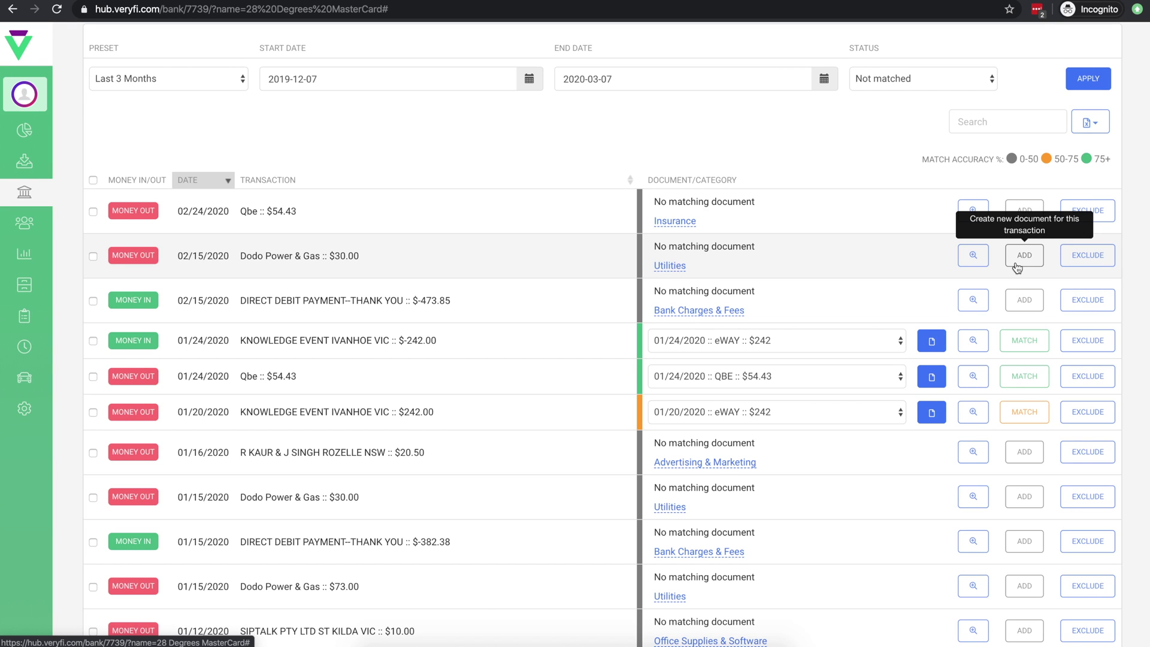
pyautogui.click(1015, 264)
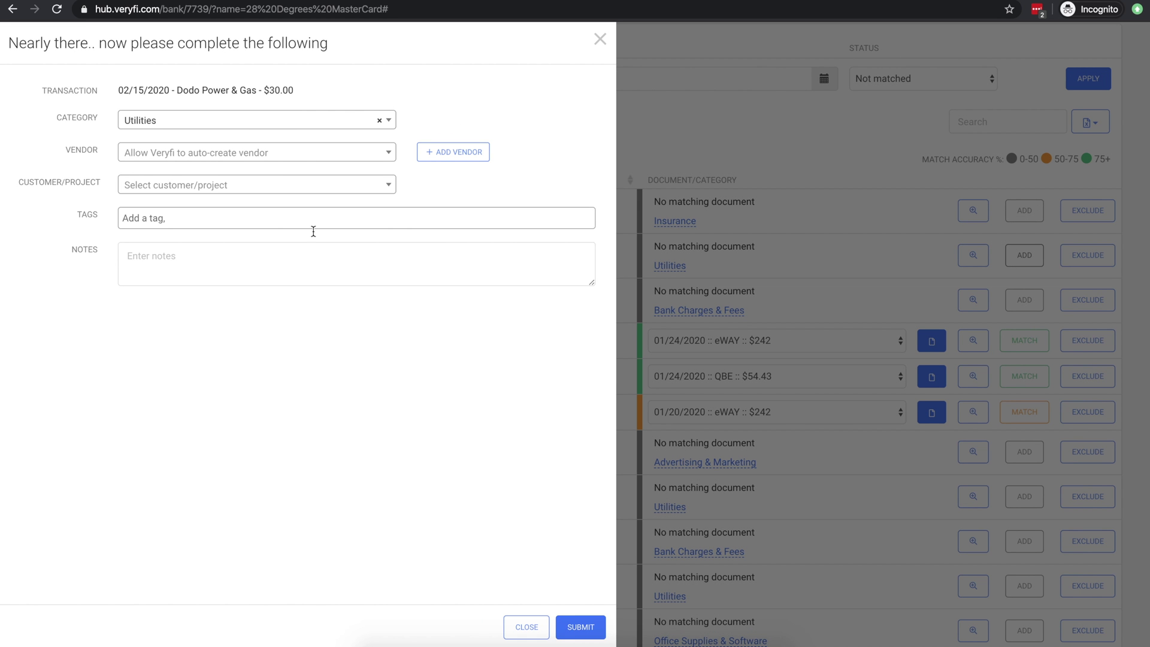
pyautogui.click(316, 156)
pyautogui.click(264, 222)
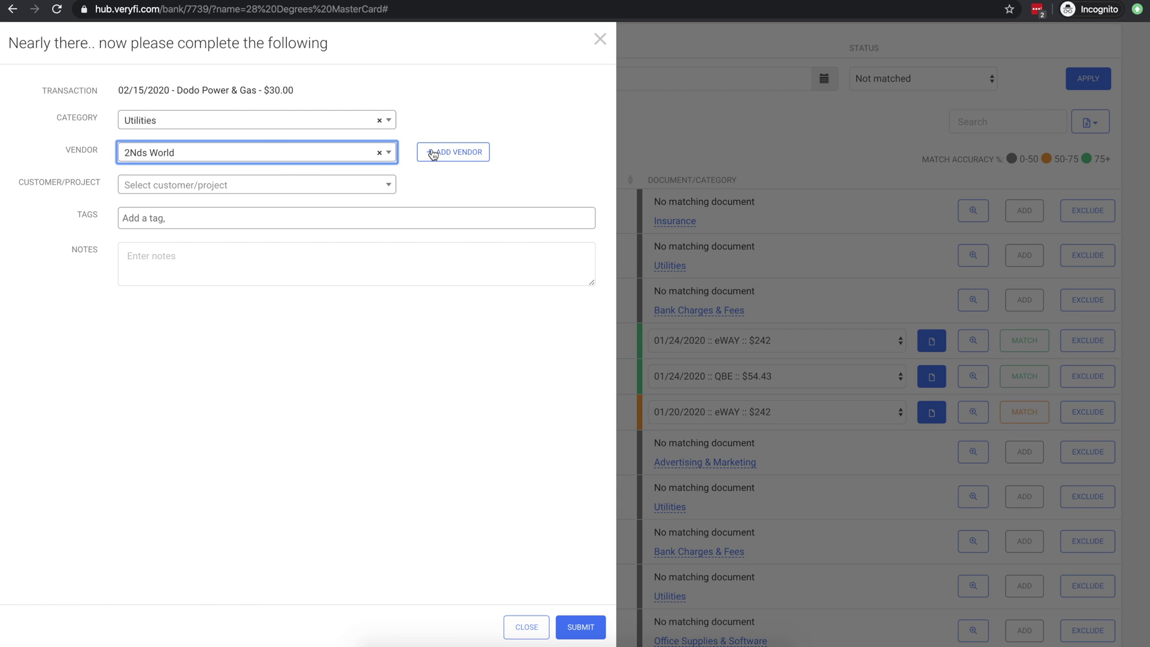
pyautogui.click(390, 153)
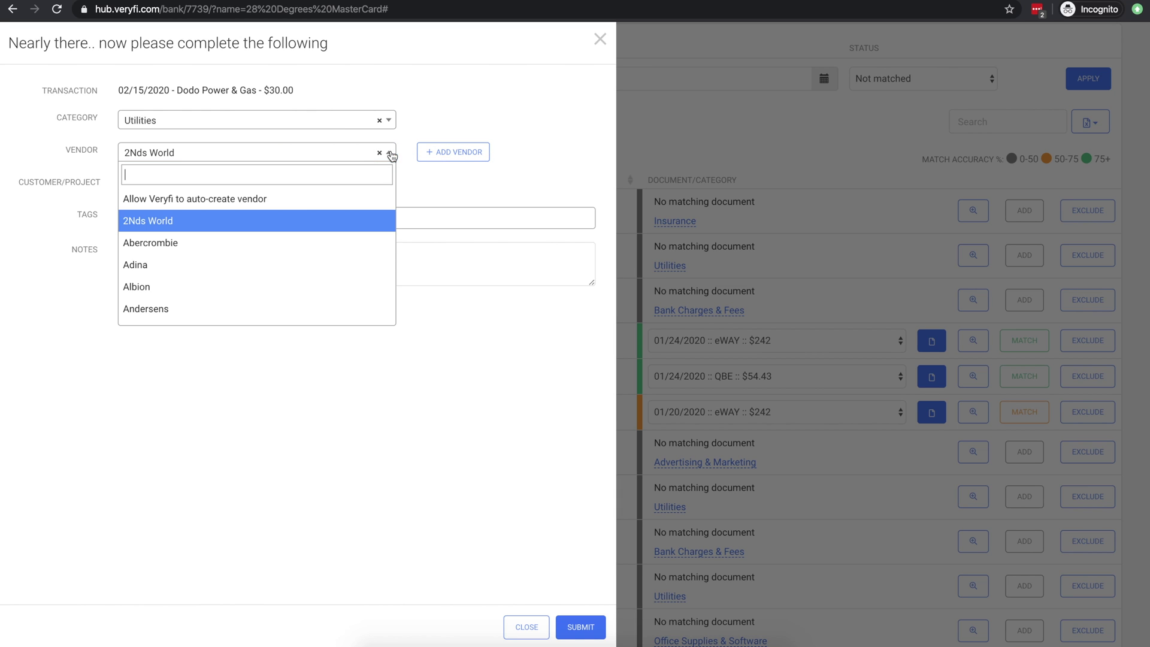
pyautogui.click(338, 203)
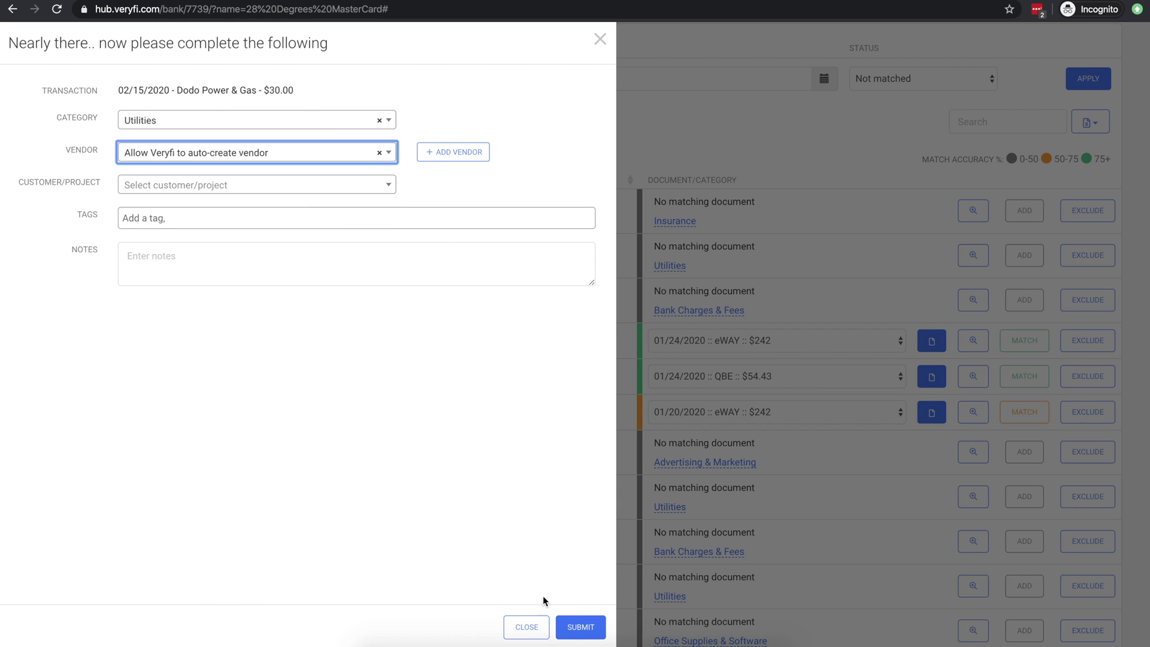
pyautogui.click(580, 627)
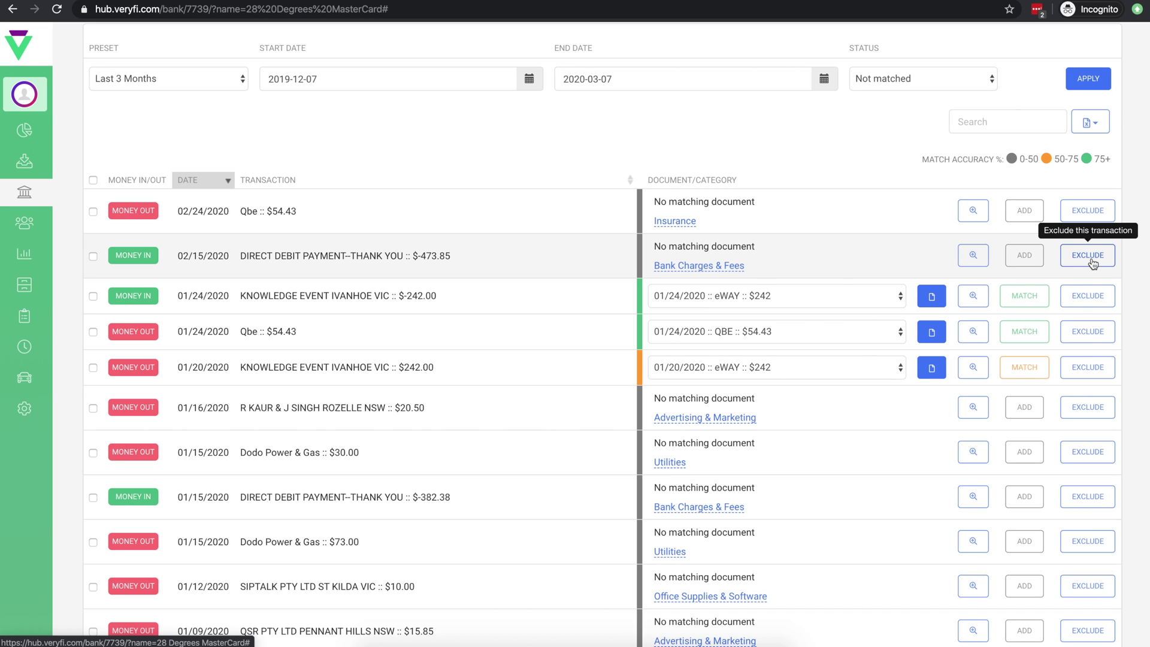
pyautogui.click(1093, 264)
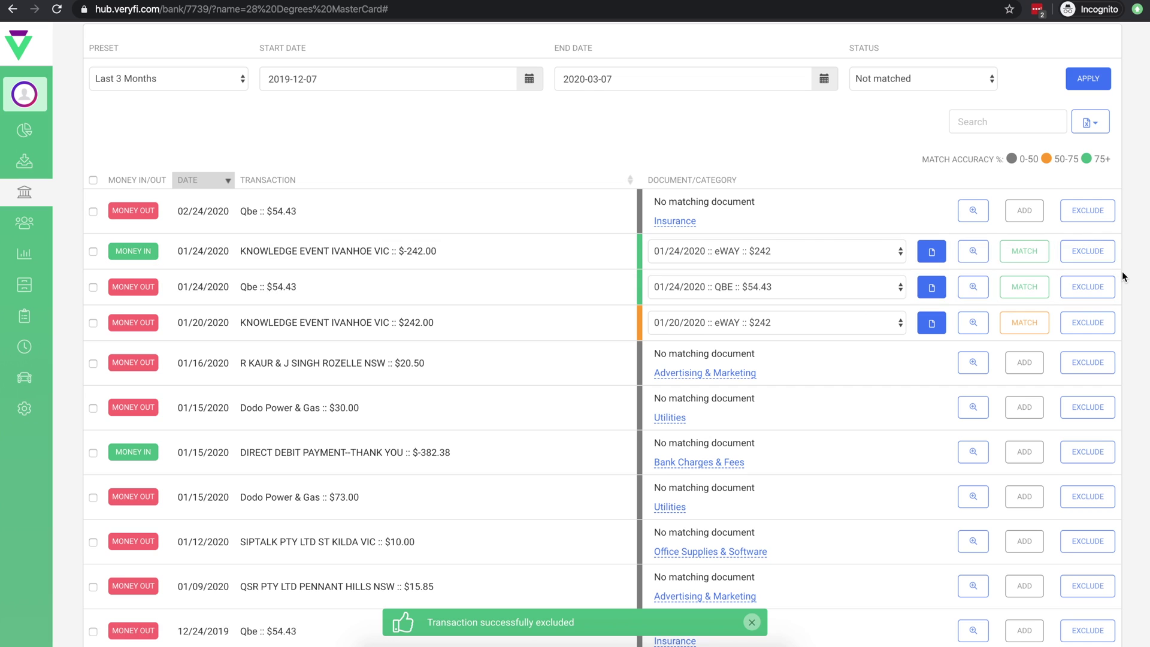
# - Tick the 01/24 Qbe, 01/24 KNOWLEDGE EVENT and 02/24 Qbe transactions, leaving the Insurance category unchanged
pyautogui.click(92, 288)
pyautogui.click(92, 314)
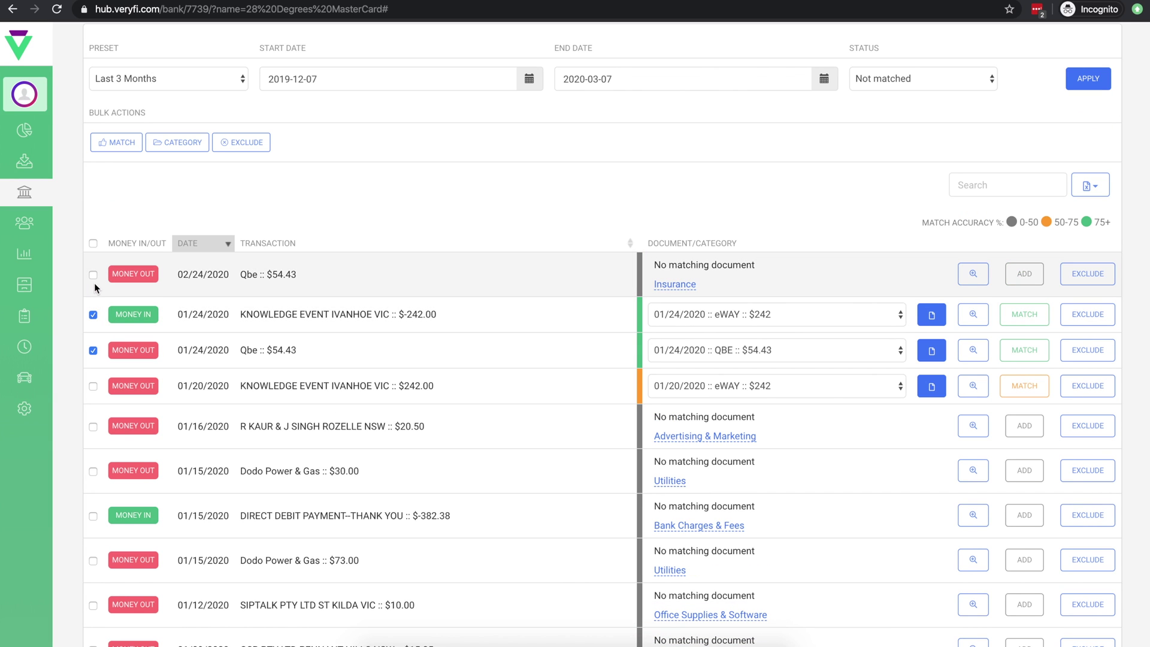
pyautogui.click(92, 275)
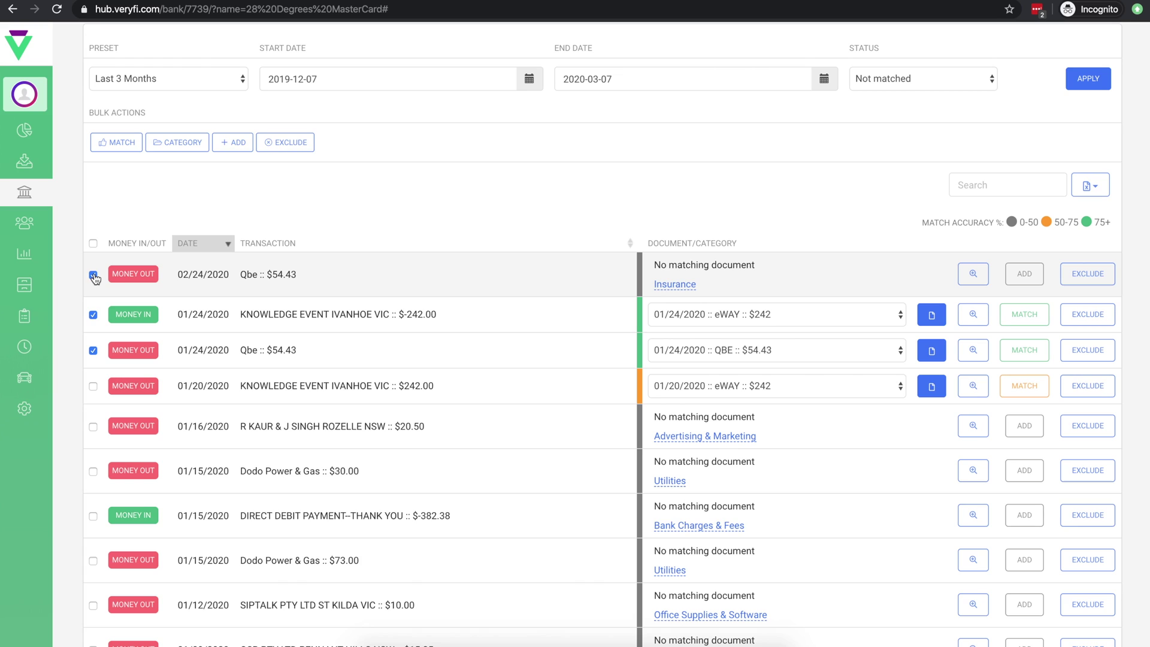
pyautogui.click(673, 285)
pyautogui.click(676, 287)
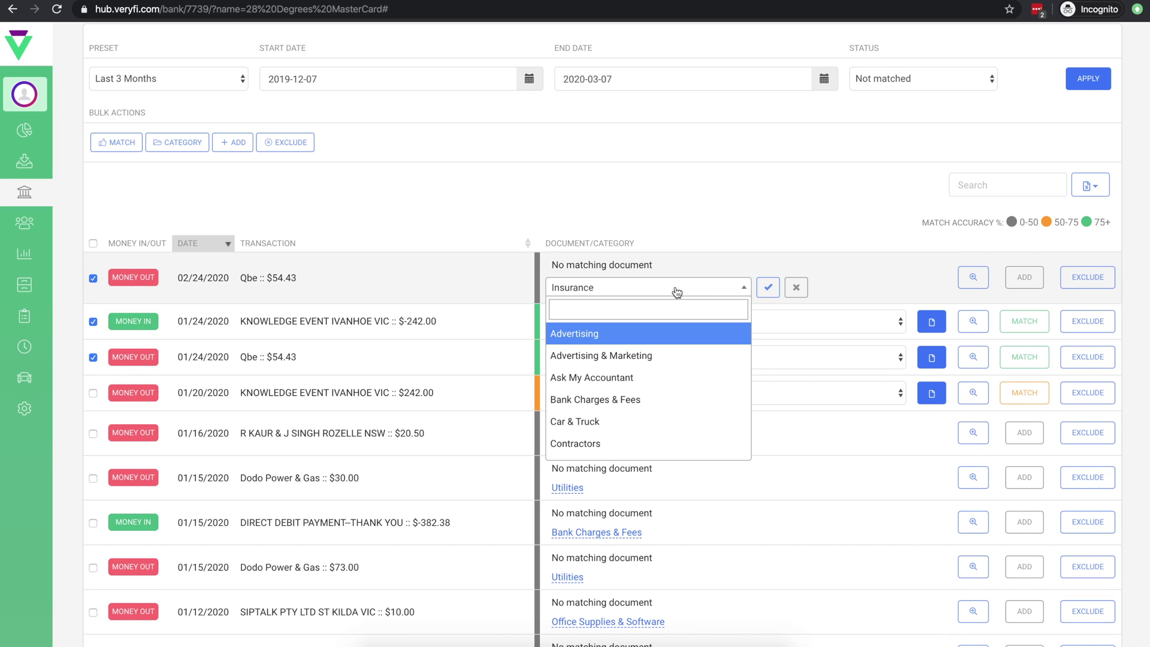
pyautogui.click(681, 229)
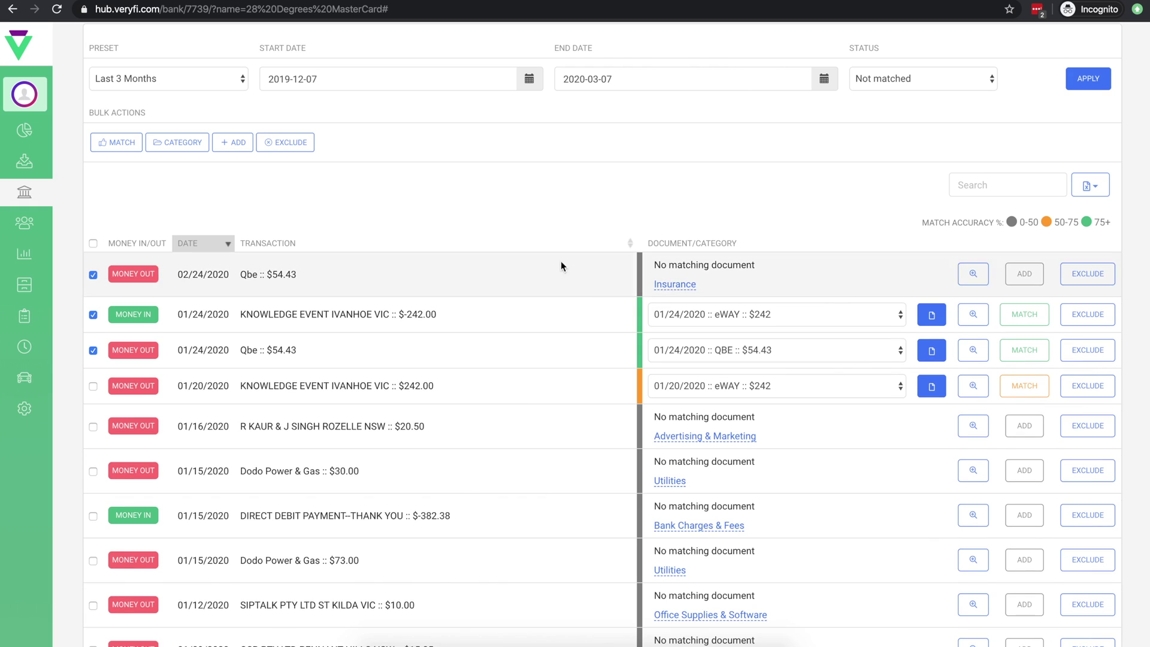
# - Browse the bulk category picker for the ticked rows and close it without applying a category
pyautogui.click(171, 144)
pyautogui.click(192, 175)
pyautogui.click(364, 187)
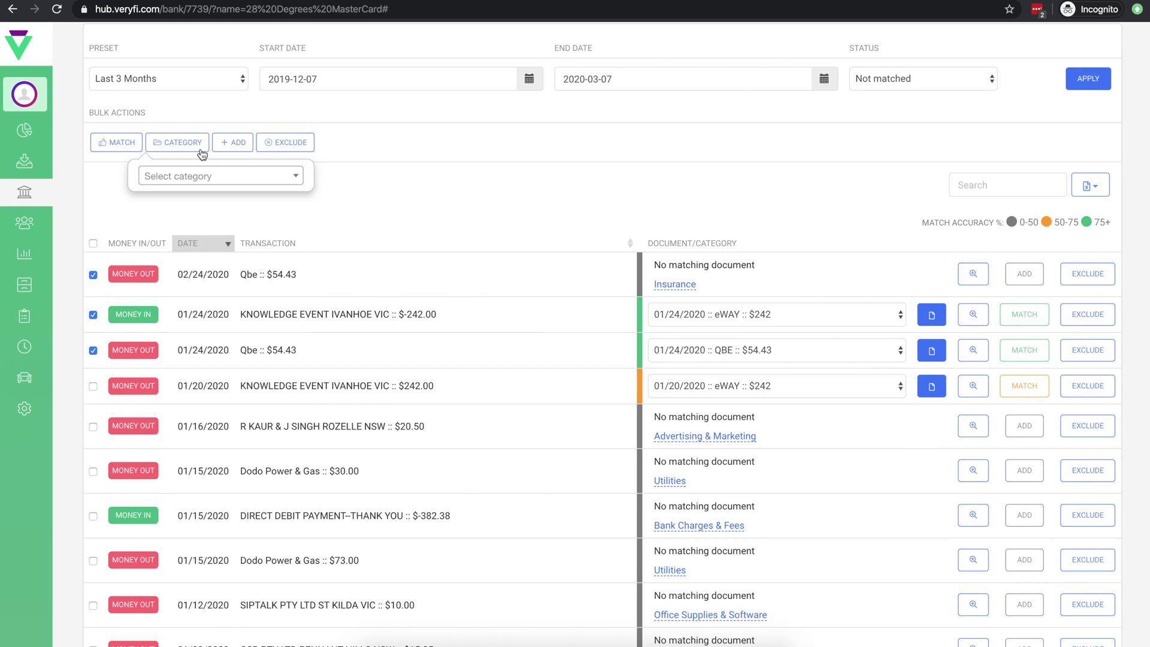
pyautogui.click(202, 147)
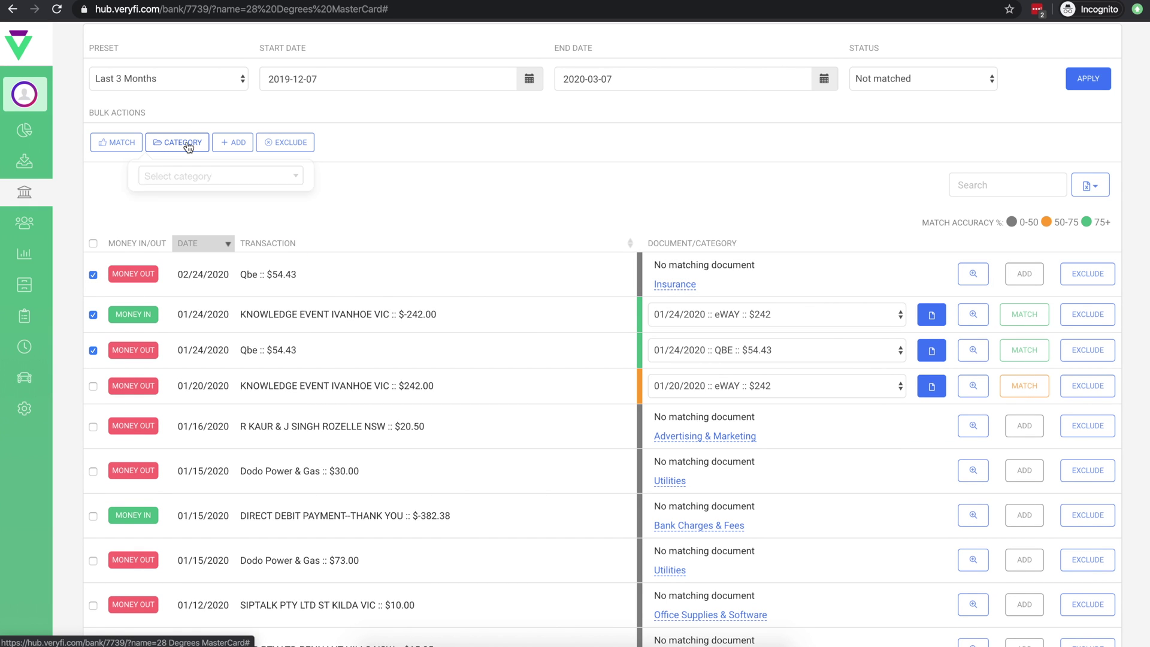
pyautogui.click(879, 80)
# - Filter the list to Matched transactions and unmatch the Dodo Power & Gas $30.00 charge
pyautogui.click(880, 88)
pyautogui.click(1080, 84)
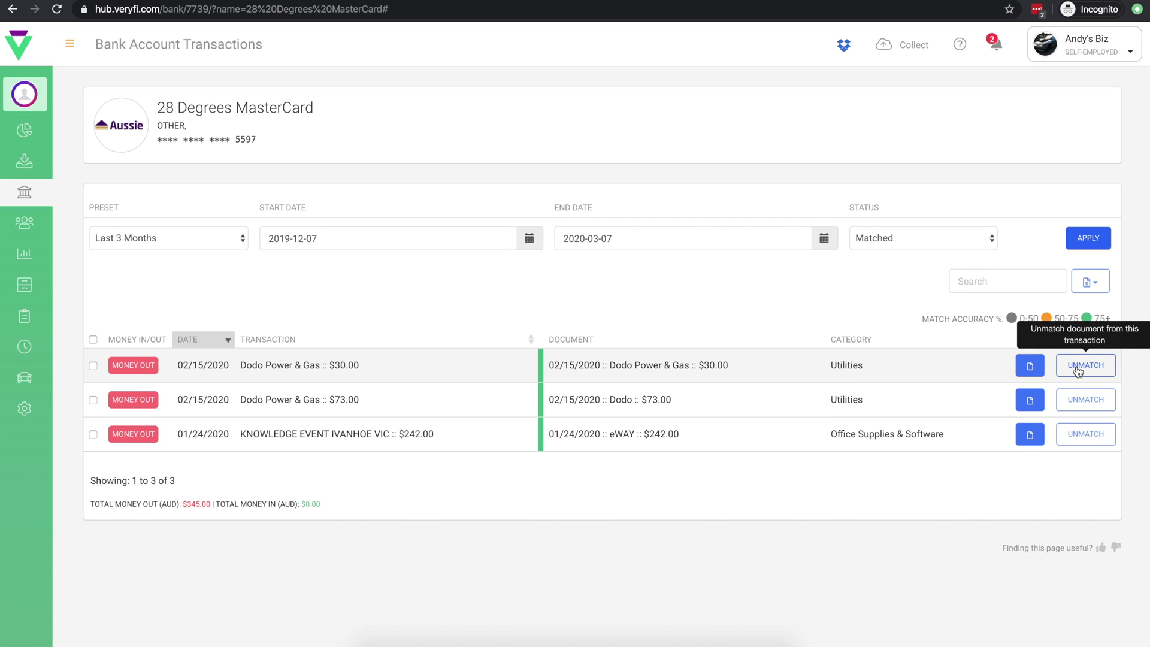
pyautogui.click(1078, 370)
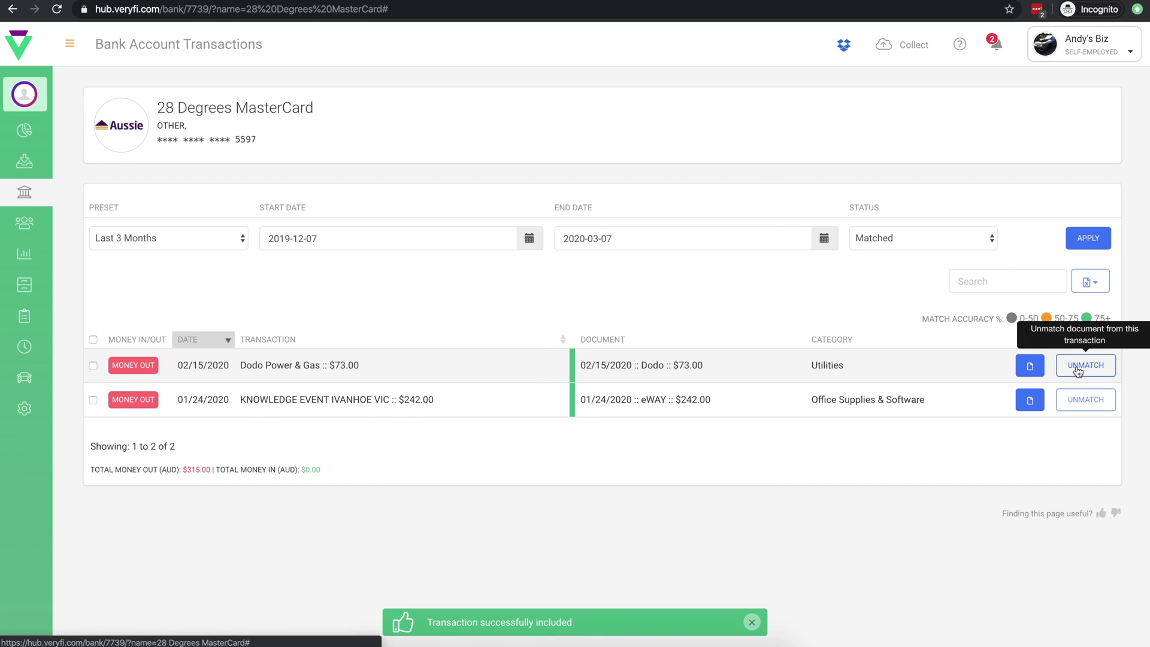
pyautogui.click(943, 236)
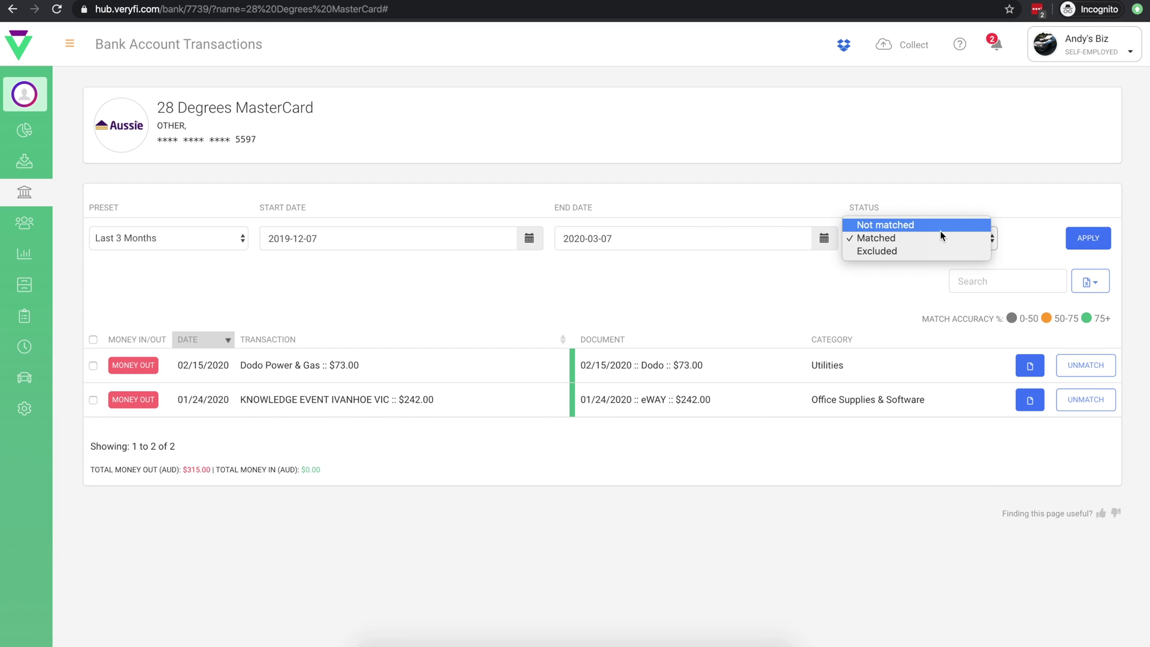
pyautogui.click(1006, 332)
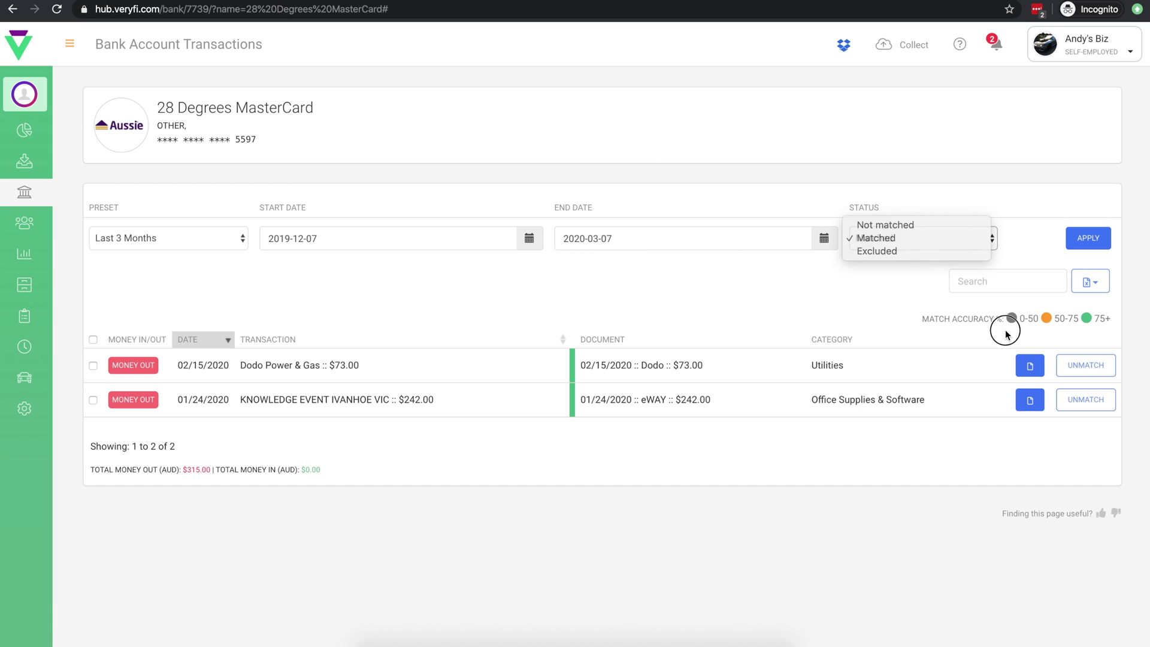
# - Approve the eWAY document matched to the $242.00 transaction
pyautogui.click(1032, 399)
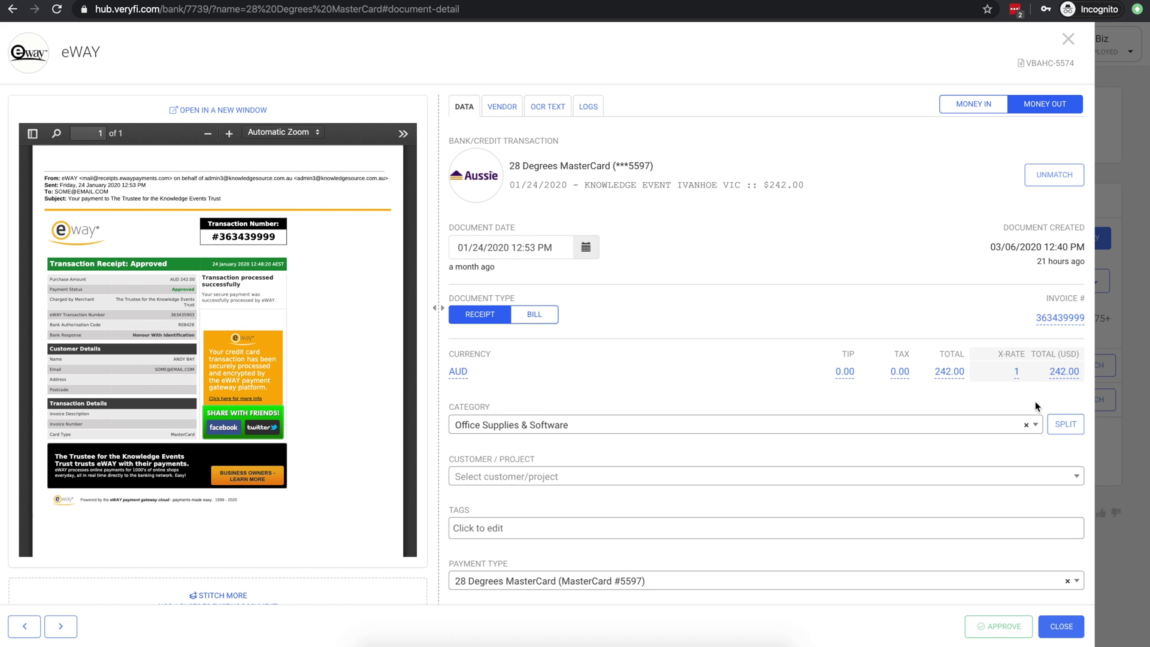
pyautogui.click(997, 617)
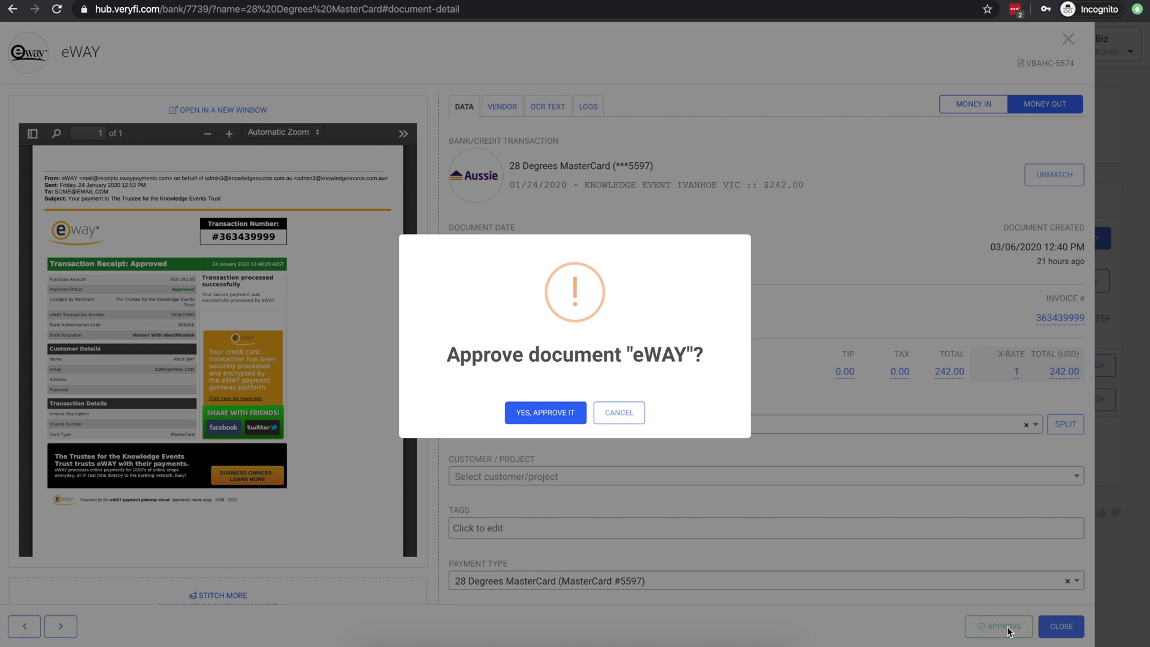
pyautogui.click(561, 417)
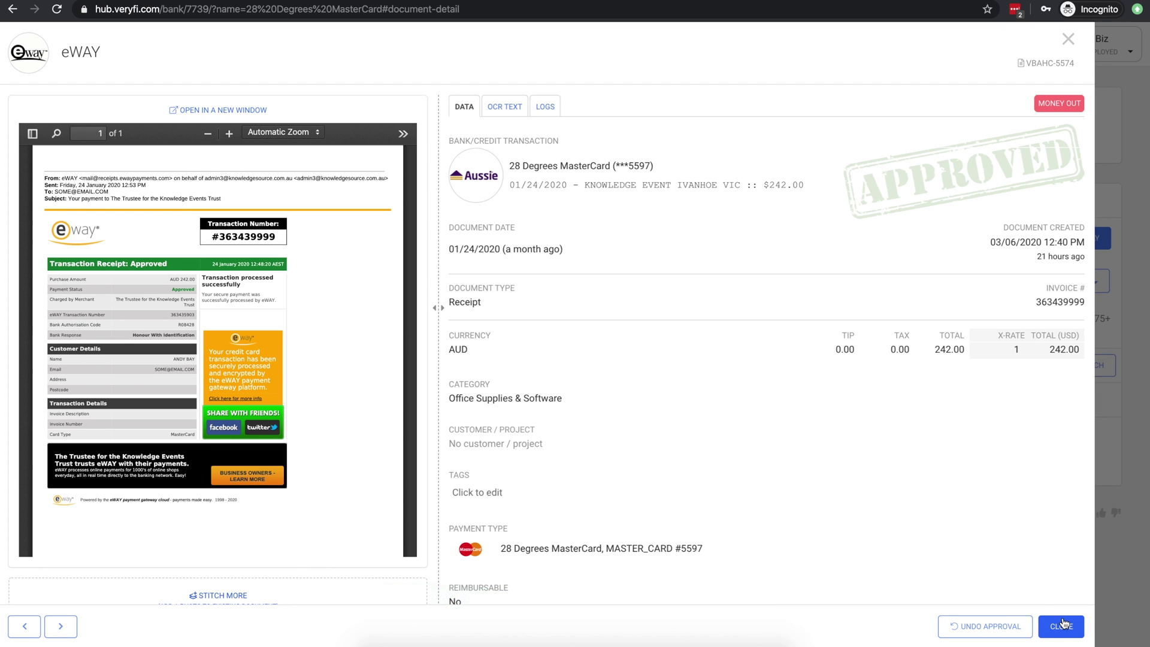
pyautogui.click(1061, 620)
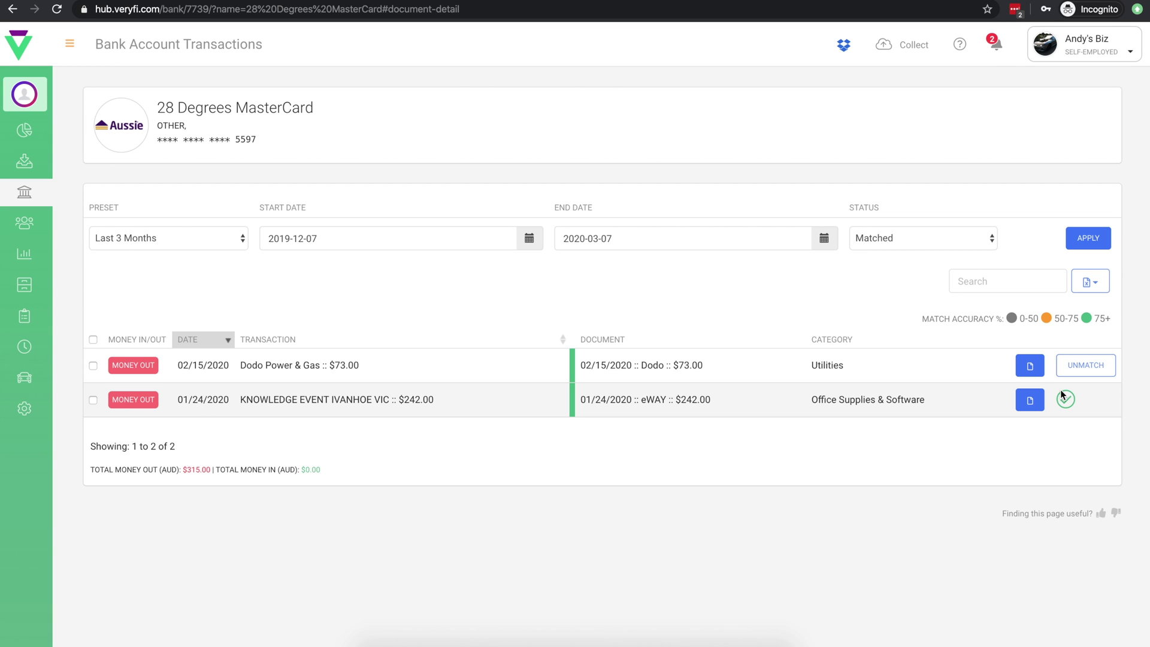
# - Undo the approval on the eWAY $242.00 document
pyautogui.click(1029, 400)
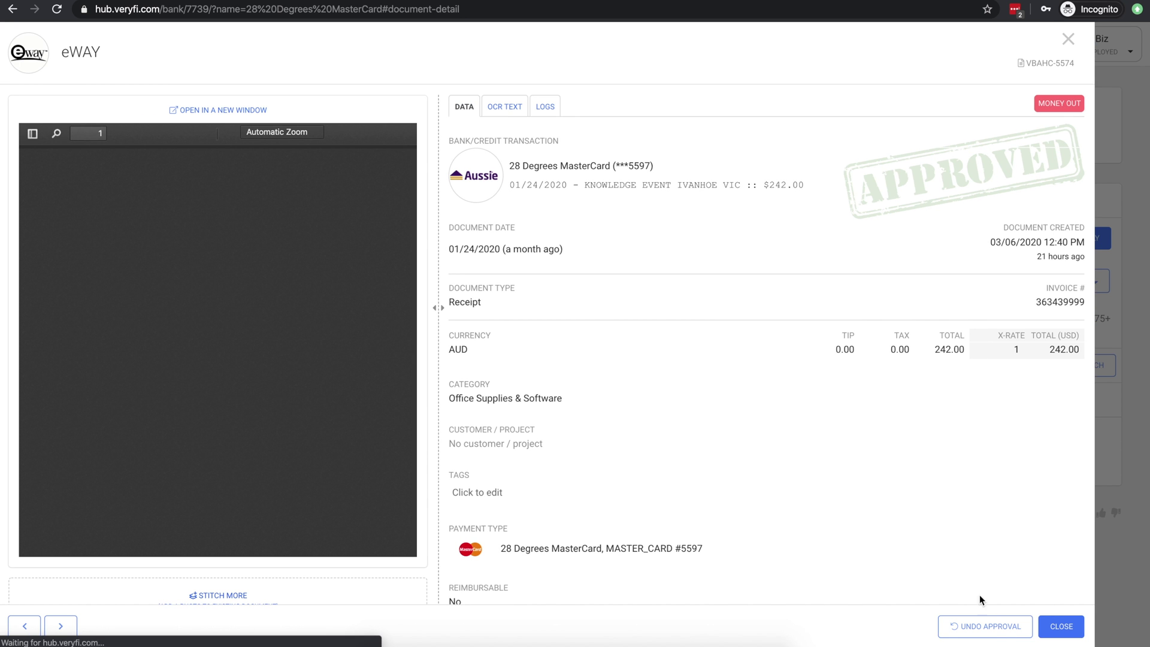
pyautogui.click(989, 627)
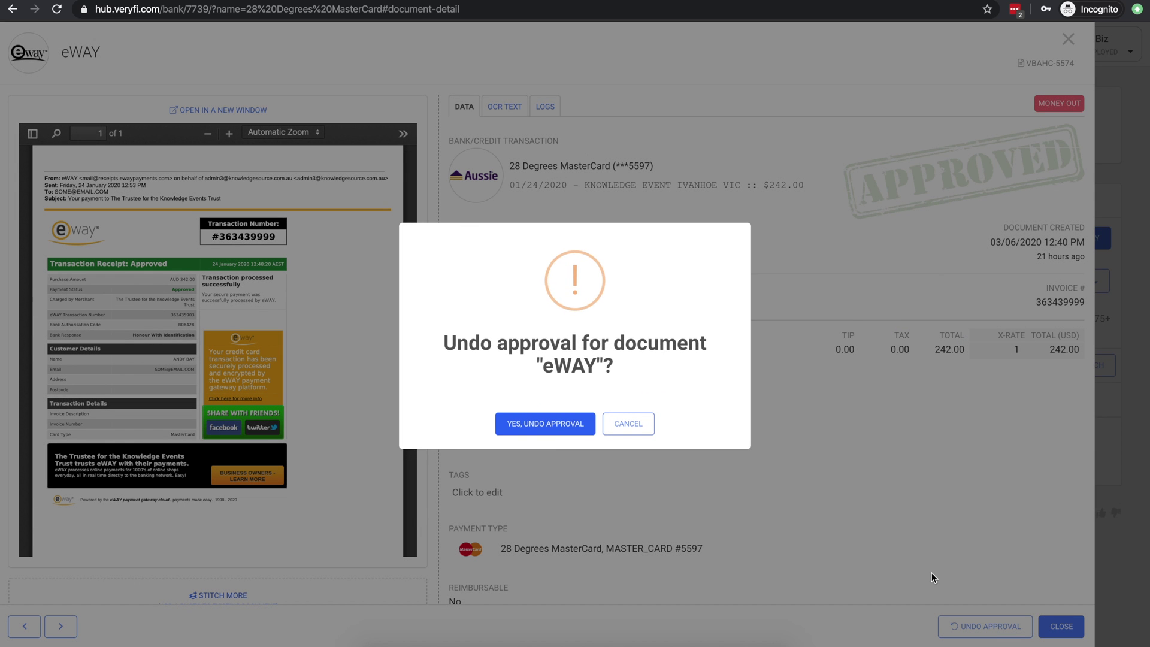
pyautogui.click(545, 423)
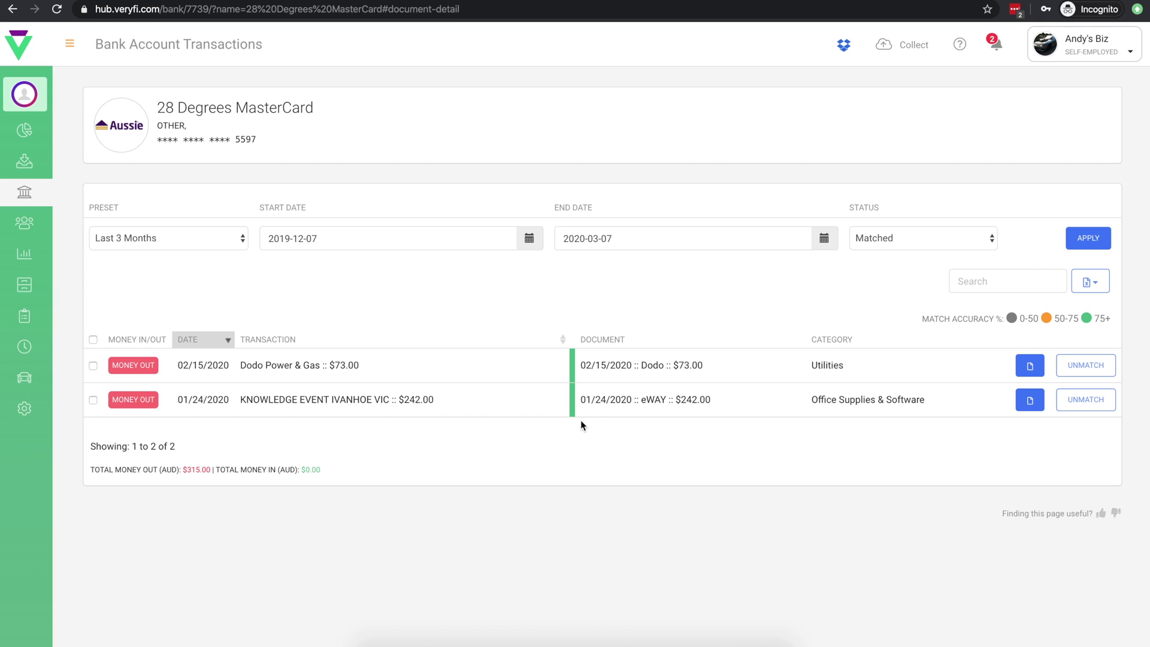
# - Show Excluded transactions and re-include the $-473.85 direct debit payment
pyautogui.click(957, 240)
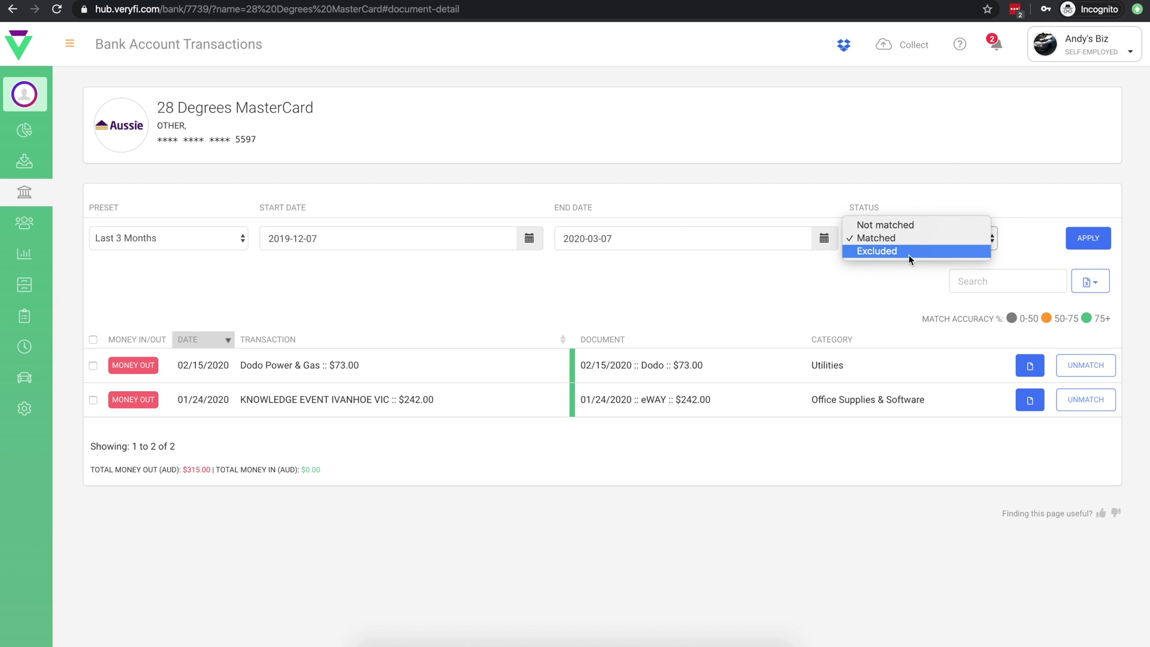
pyautogui.click(908, 254)
pyautogui.click(1086, 246)
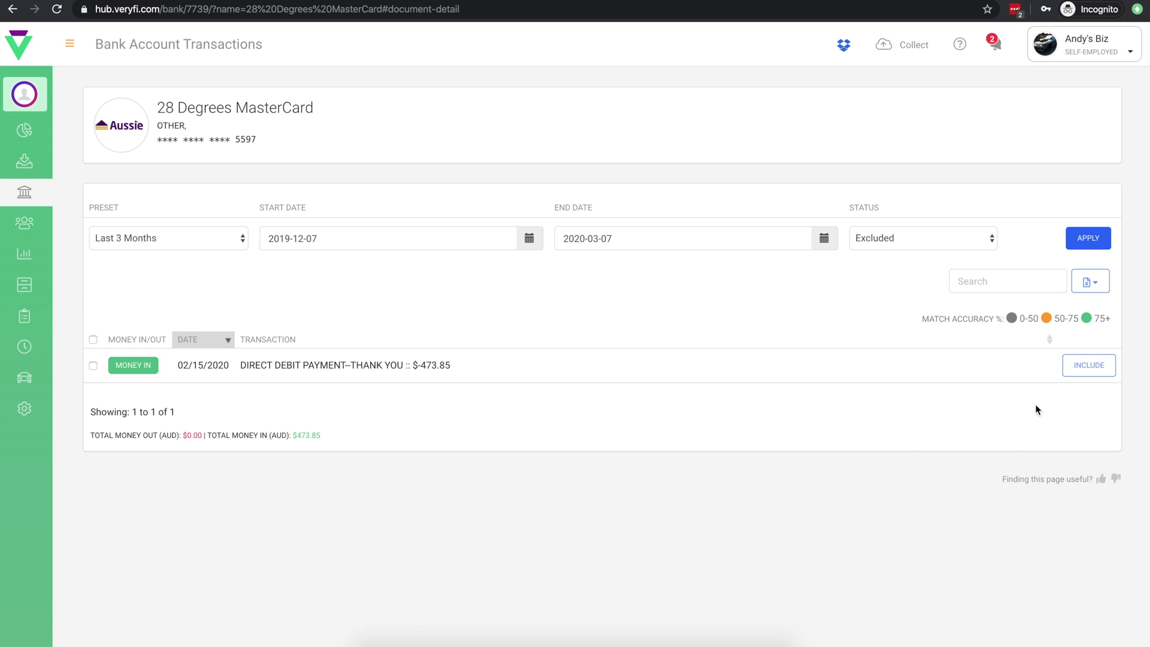
pyautogui.click(1084, 372)
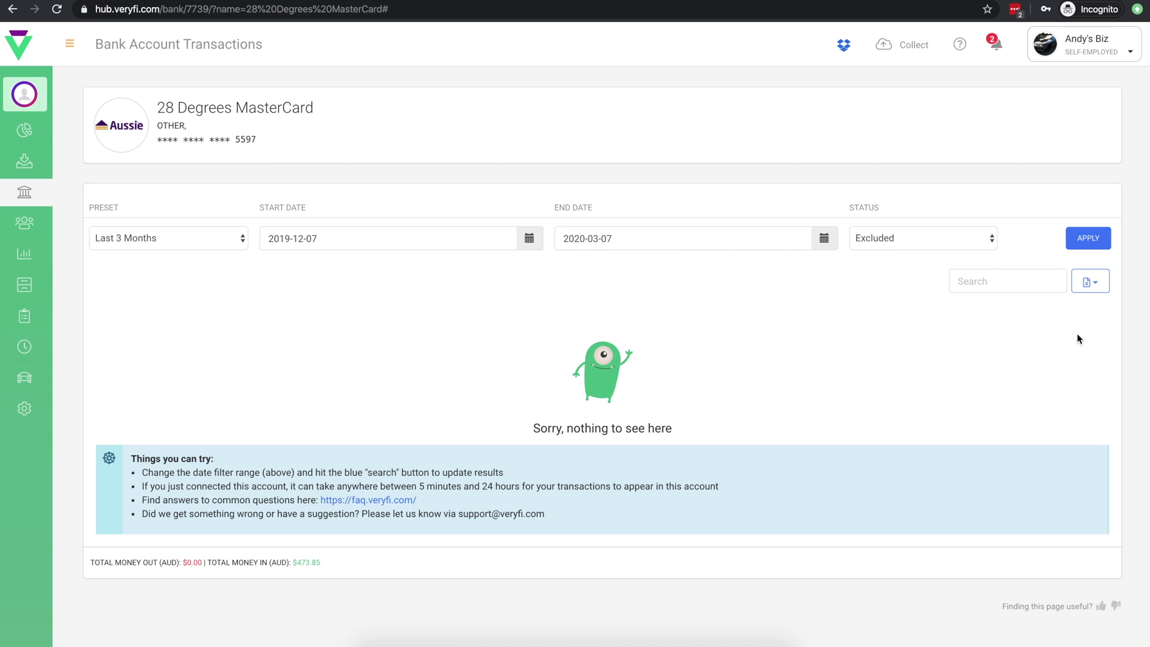
# - Switch the status filter back to Not matched transactions
pyautogui.click(953, 237)
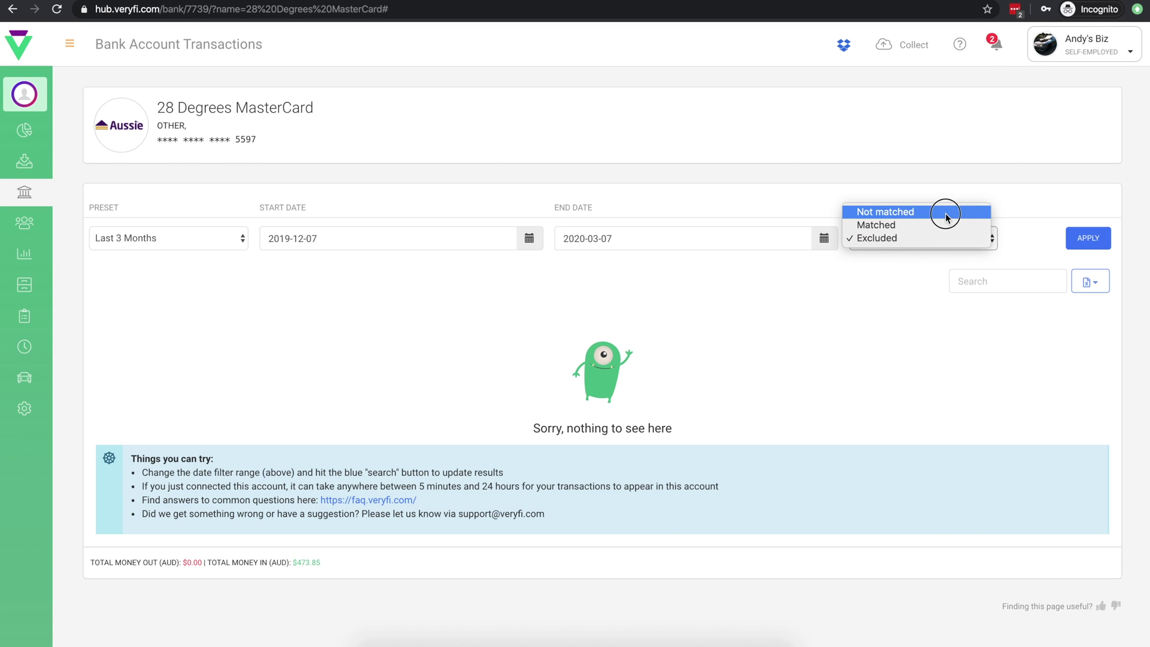
pyautogui.click(943, 213)
pyautogui.click(1088, 239)
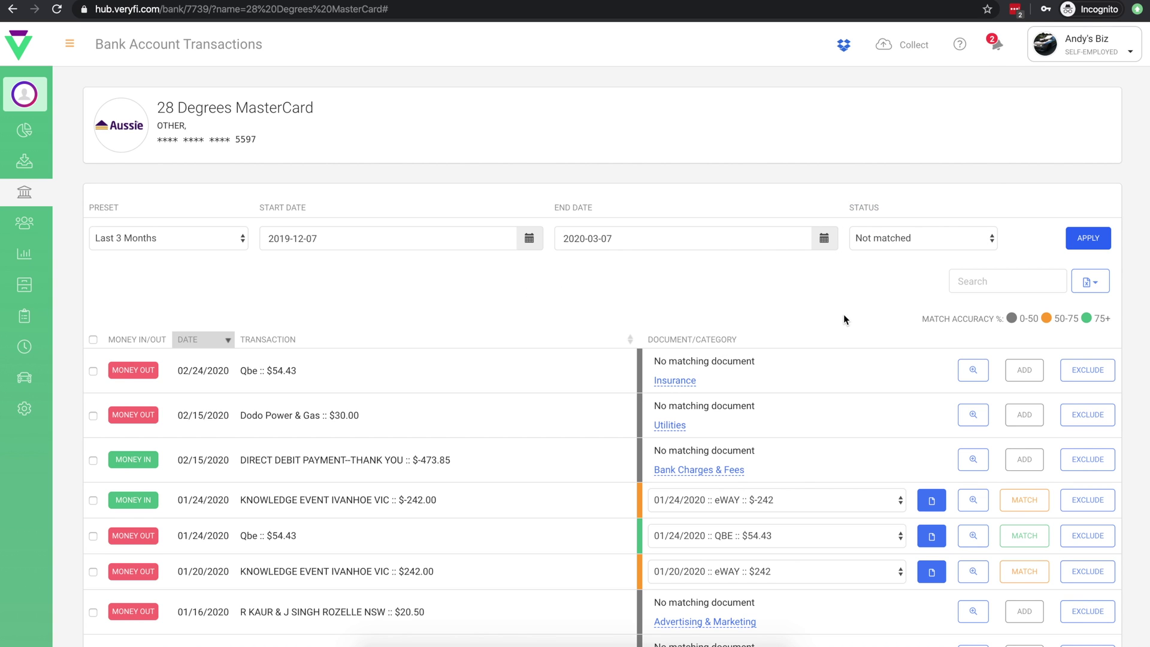